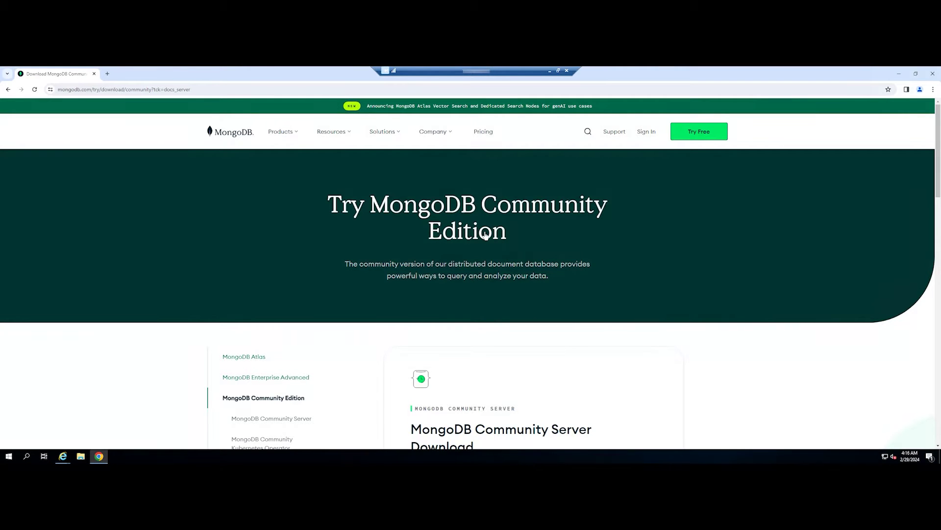
pyautogui.scroll(-2, 486, 236)
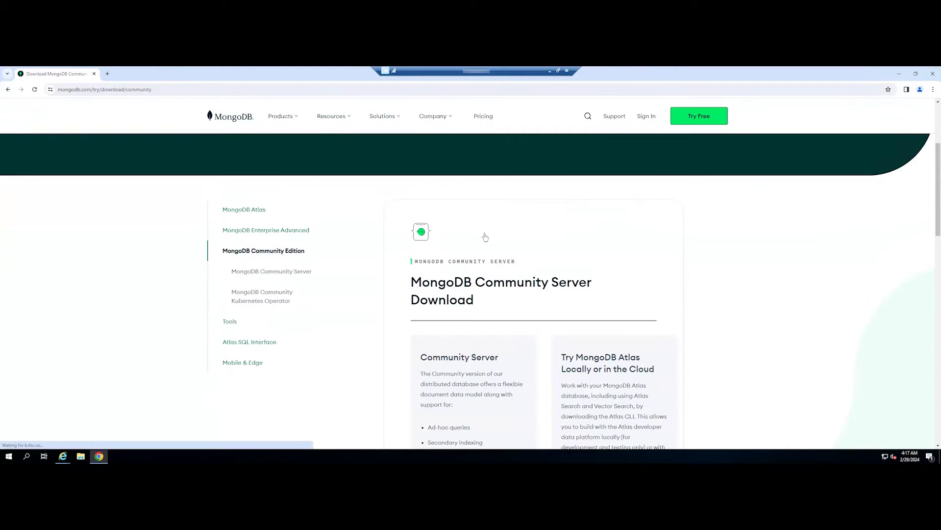
pyautogui.scroll(-1, 485, 236)
pyautogui.scroll(-2, 485, 235)
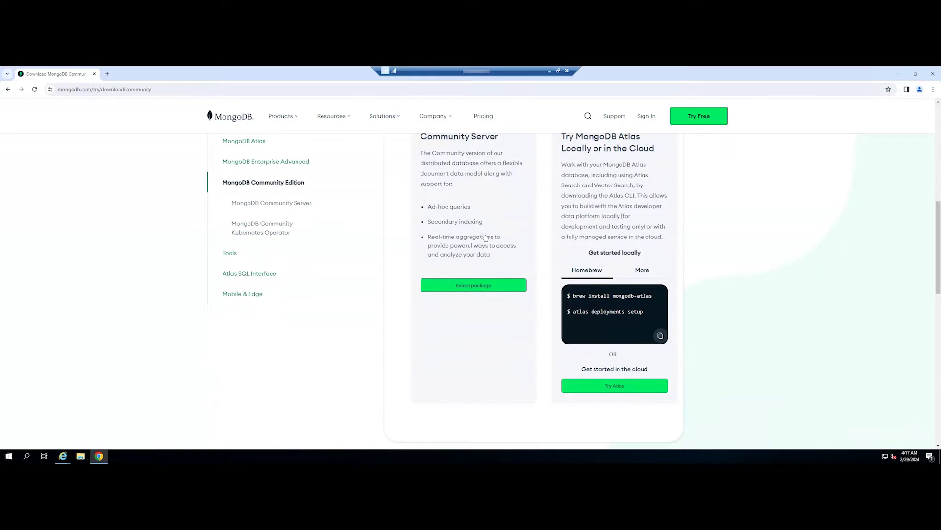
# - Download the MongoDB Community Server 7.0.6 Windows x64 msi and show the download history
pyautogui.click(492, 287)
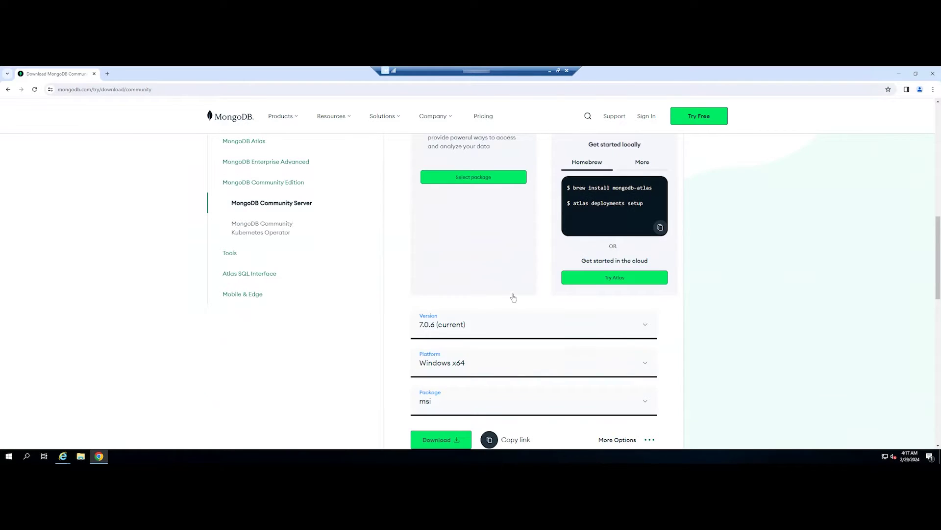
pyautogui.scroll(-2, 508, 297)
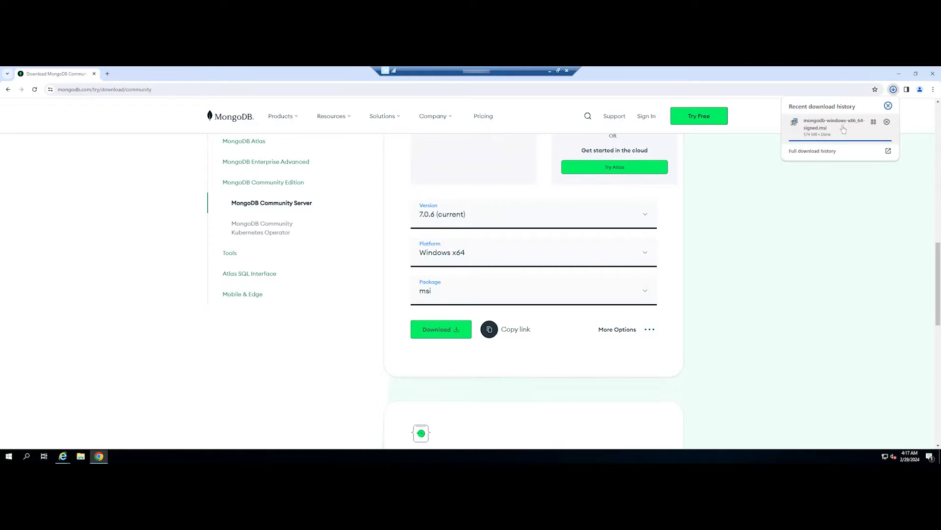
pyautogui.click(800, 150)
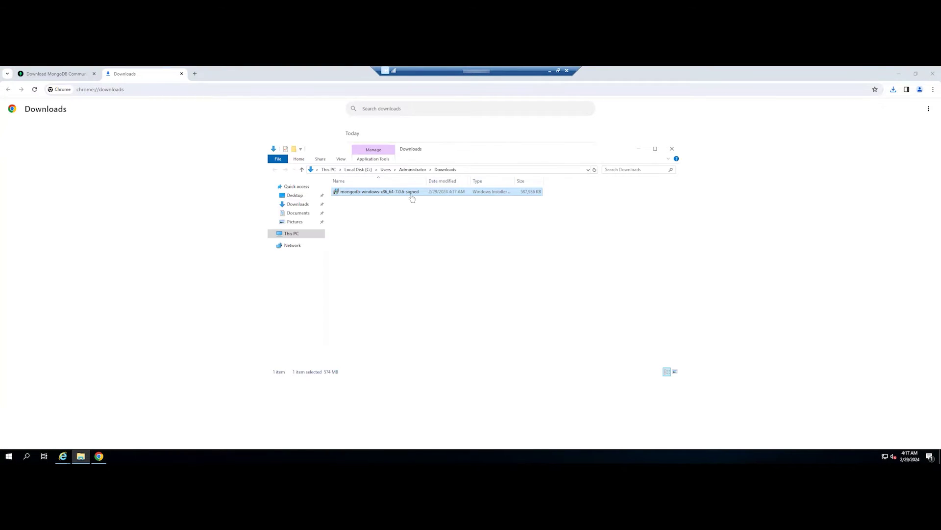
# - Run mongodb-windows-x86_64-7.0.6-signed.msi from the Downloads folder
pyautogui.doubleClick(412, 193)
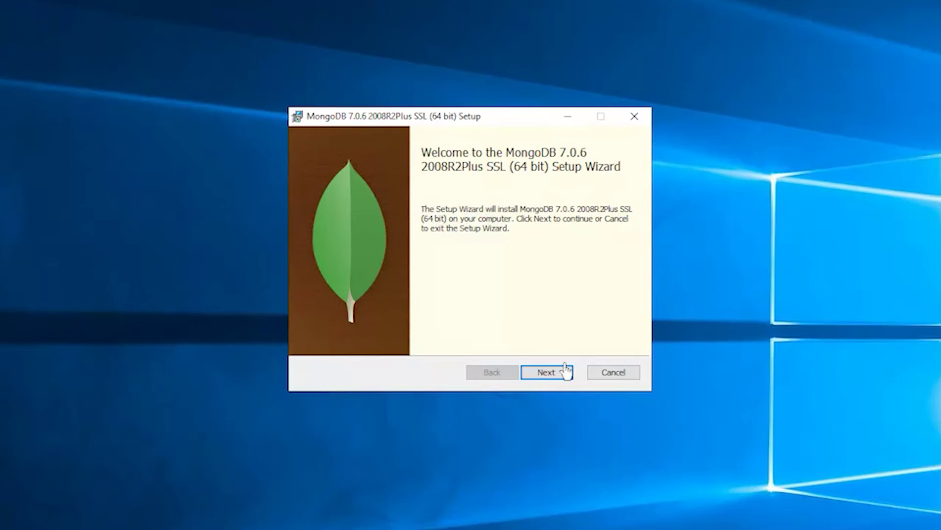
# - Accept the license and install with Complete setup, Network Service user, and Compass included
pyautogui.click(515, 327)
pyautogui.click(366, 339)
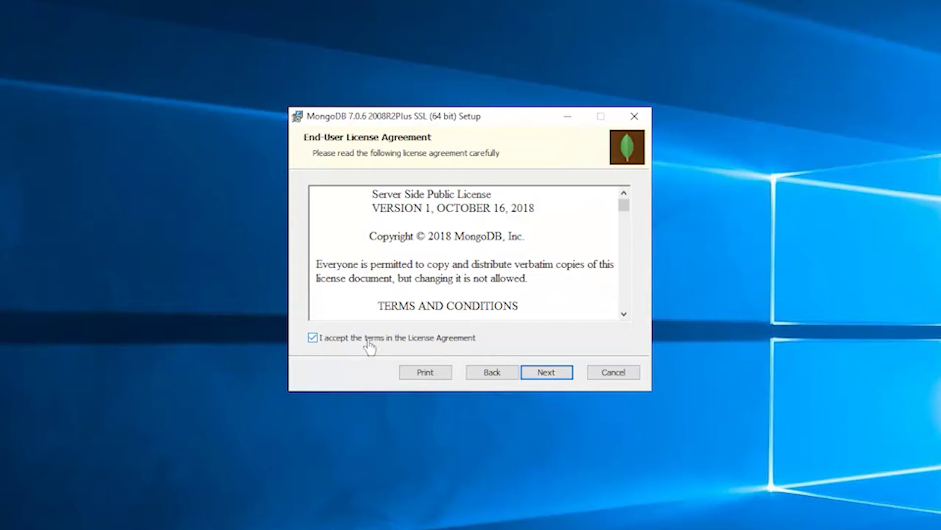
pyautogui.click(546, 372)
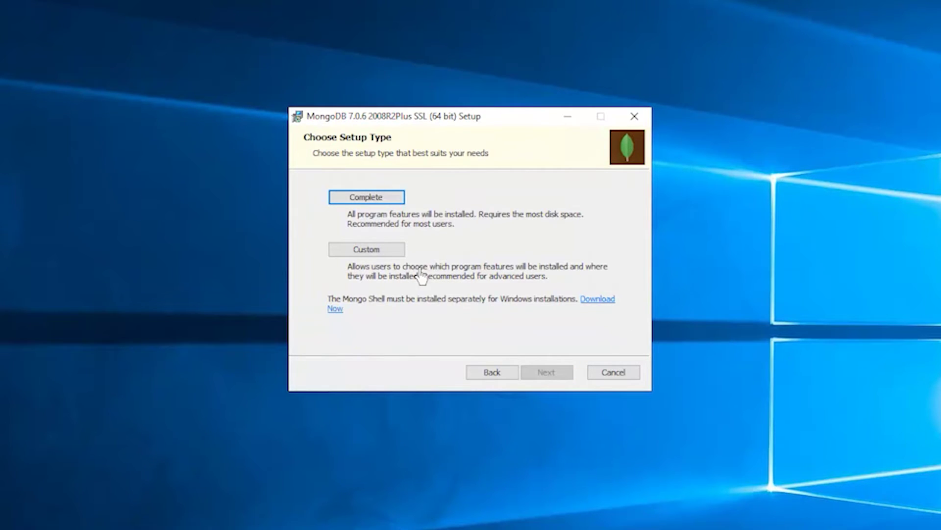
pyautogui.click(376, 200)
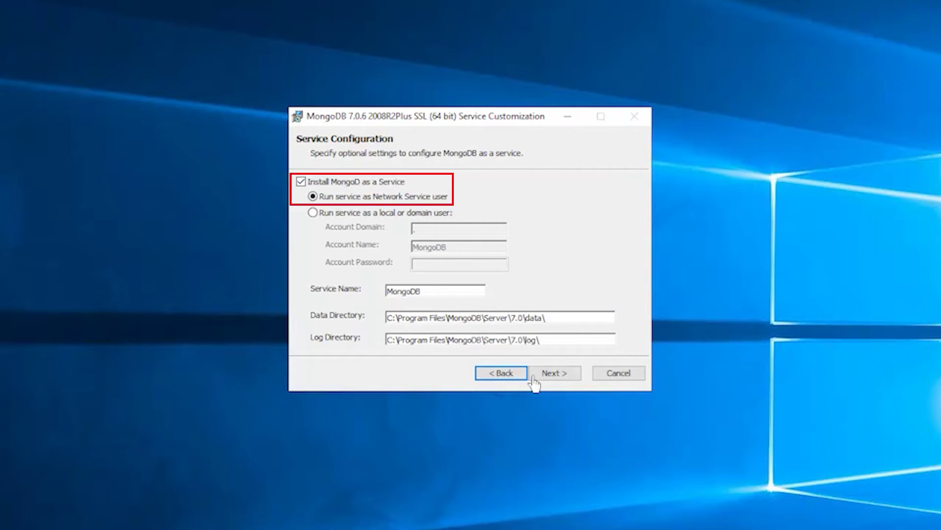
pyautogui.click(555, 373)
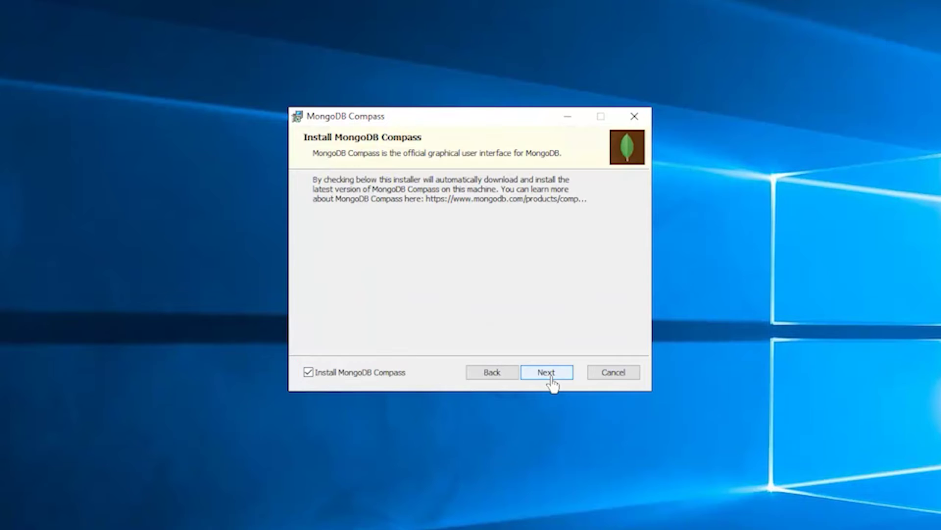
pyautogui.click(551, 383)
pyautogui.click(552, 378)
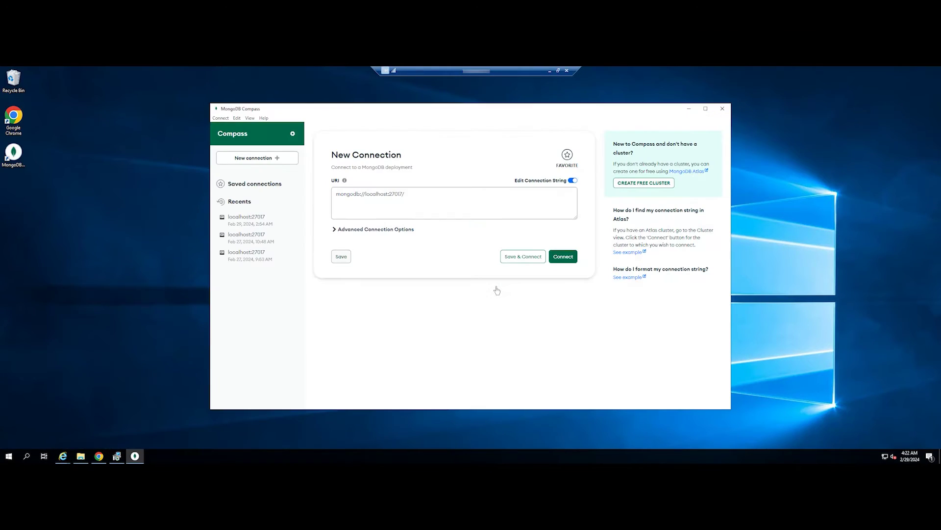
# - Connect Compass using the URI mongodb://localhost:27017
pyautogui.click(443, 198)
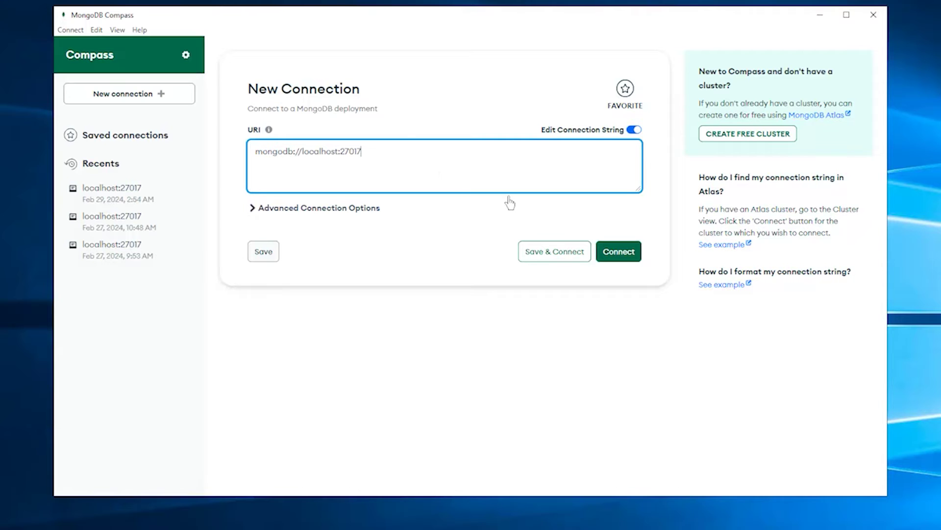
pyautogui.click(608, 253)
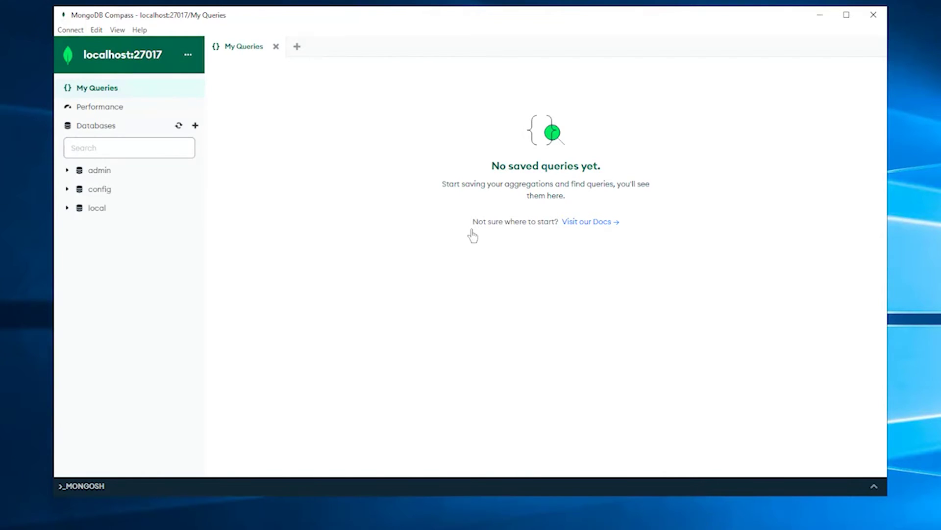
# - Create the database Greencloud with the collection employeeDetails
pyautogui.click(194, 126)
pyautogui.write('Greenclou')
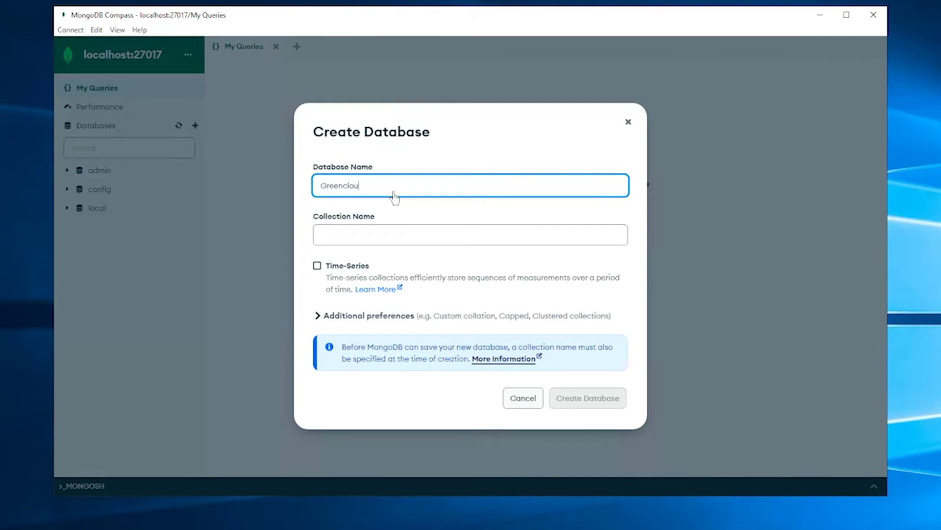
pyautogui.write('d')
pyautogui.click(385, 235)
pyautogui.write('employeeDetails')
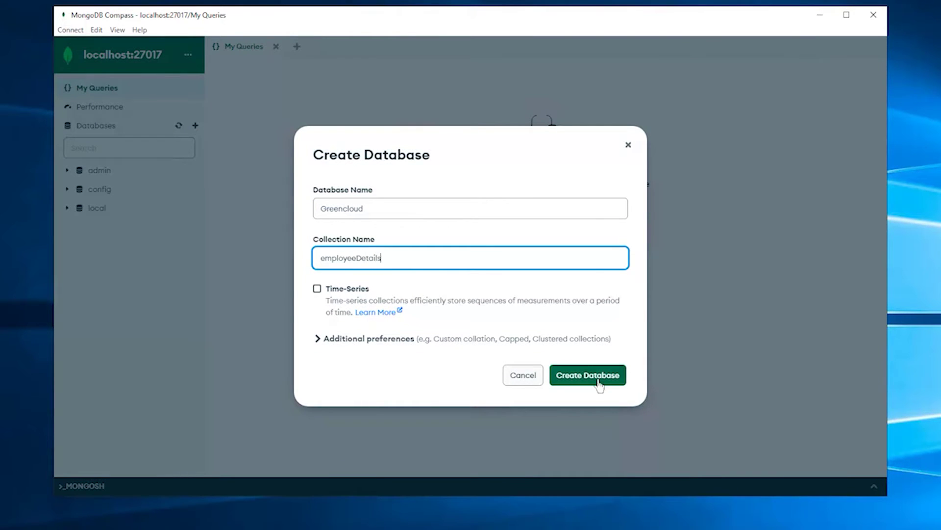
pyautogui.click(598, 381)
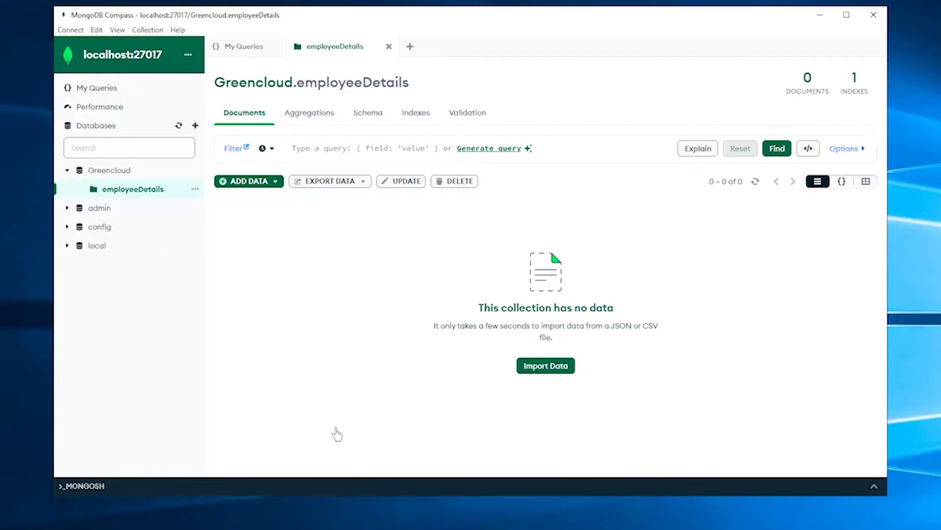
# - In the mongosh panel, create the user green1 with its password
pyautogui.click(120, 487)
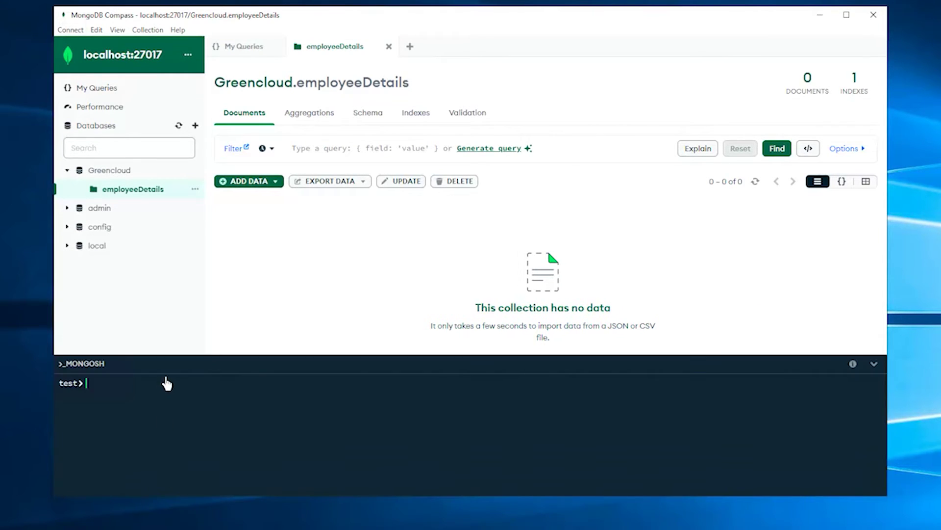
pyautogui.hotkey('ctrl', 'v')
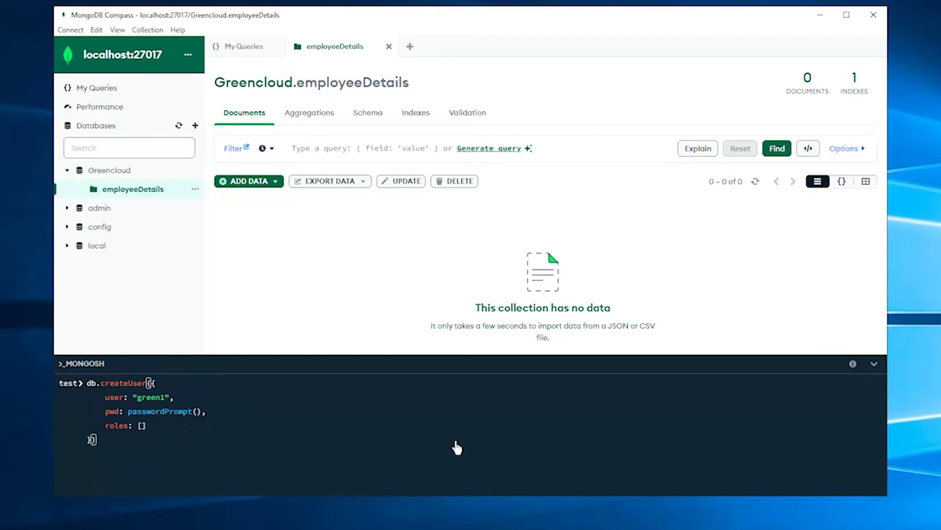
pyautogui.press('Return')
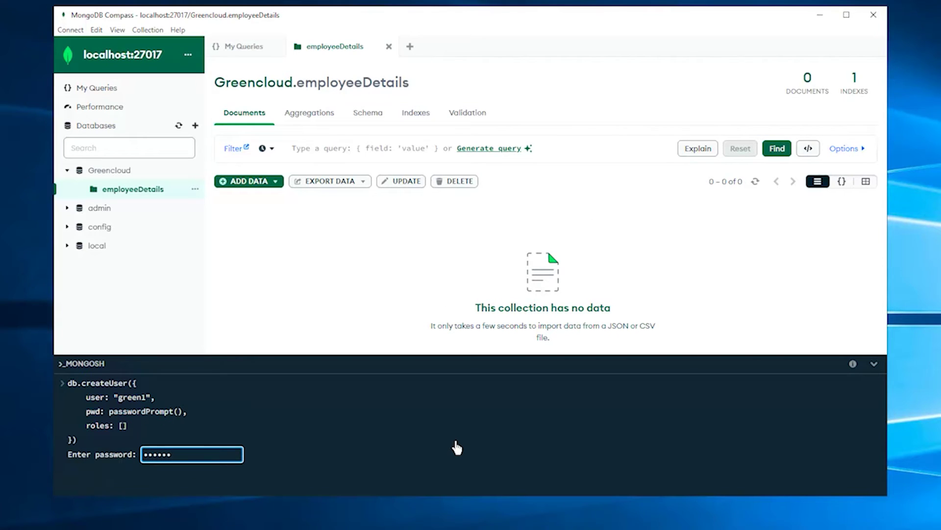
pyautogui.press('Return')
# - Try creating adminuser with admin roles, which reports the user already exists
pyautogui.hotkey('ctrl', 'v')
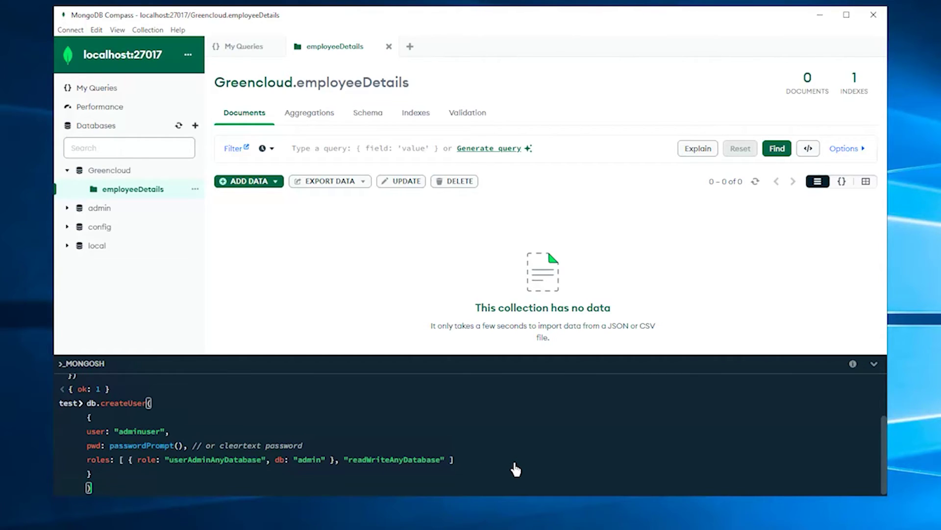
pyautogui.press('Return')
pyautogui.write('123')
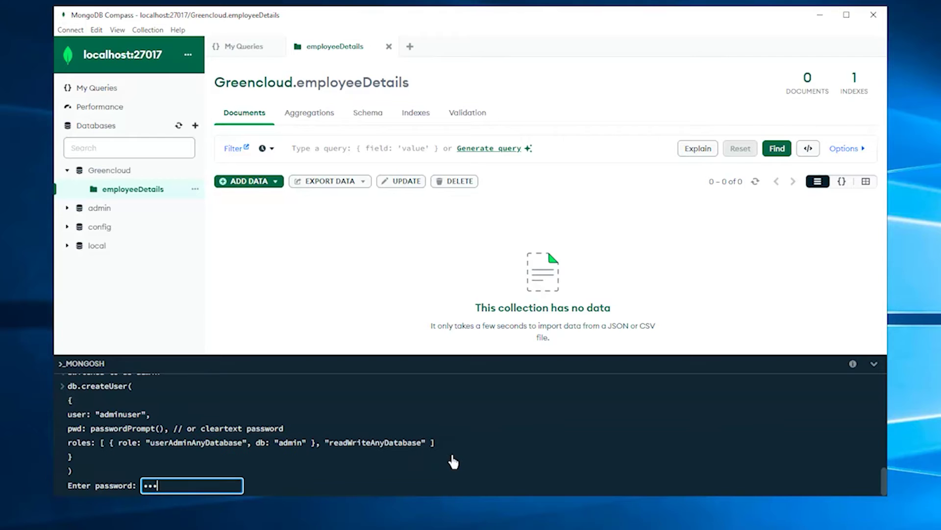
pyautogui.press('Return')
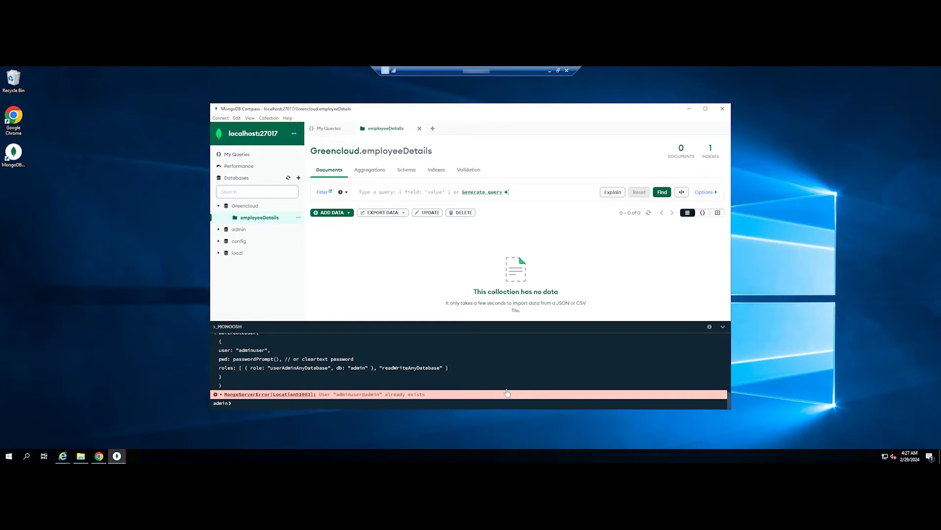
# - Minimize Compass and go in File Explorer to C:\Program Files\MongoDB\Server\7.0\bin
pyautogui.click(690, 109)
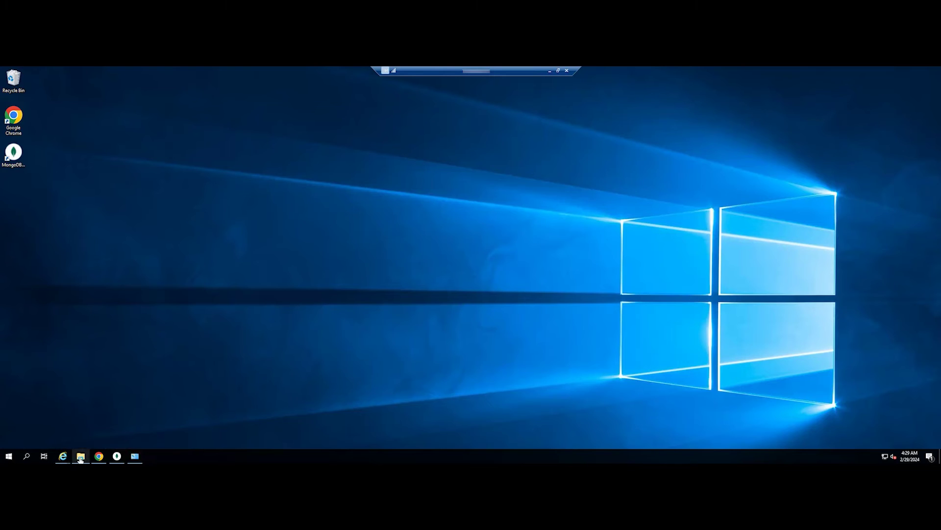
pyautogui.click(80, 456)
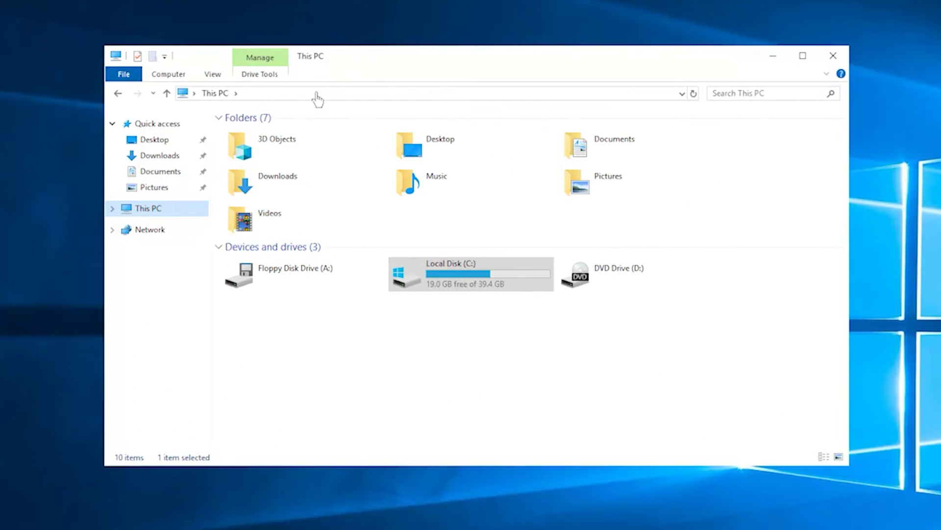
pyautogui.click(317, 93)
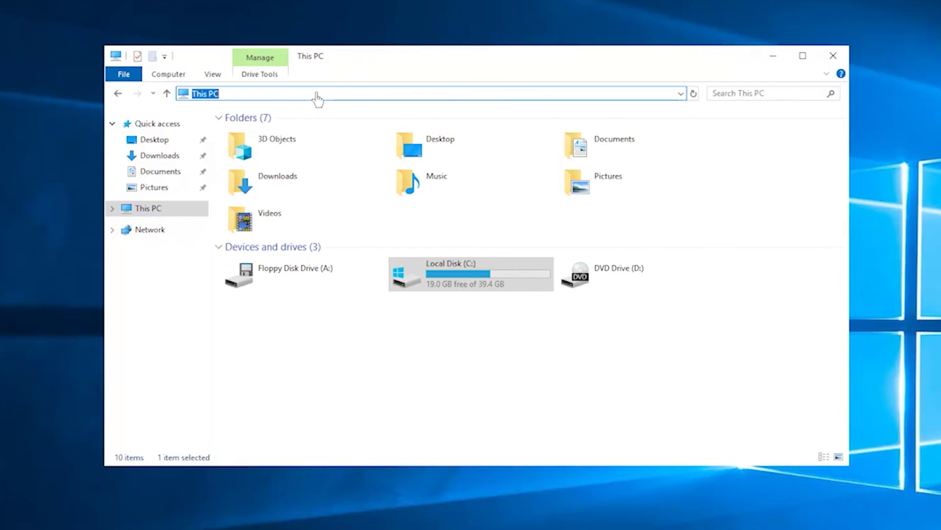
pyautogui.write('C:\\Program Files\\MongoDB\\Server\\7.0\\bin')
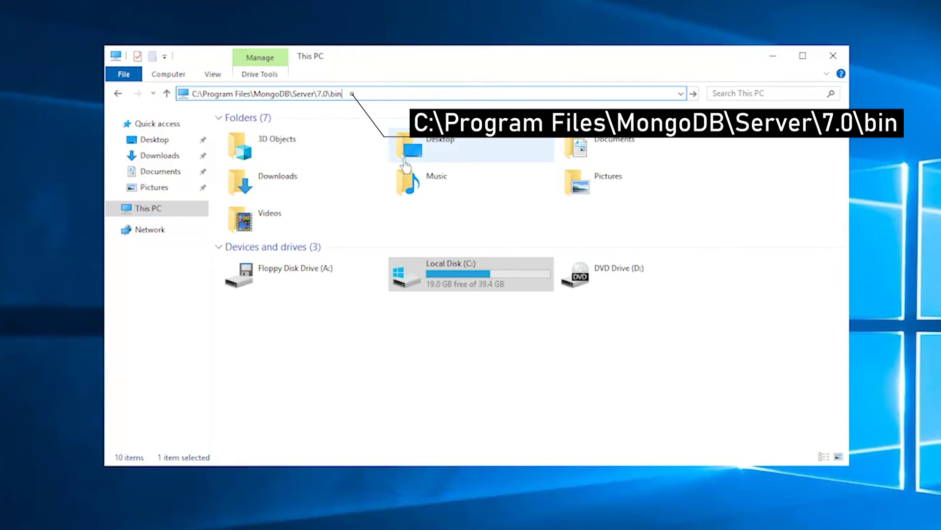
pyautogui.press('Return')
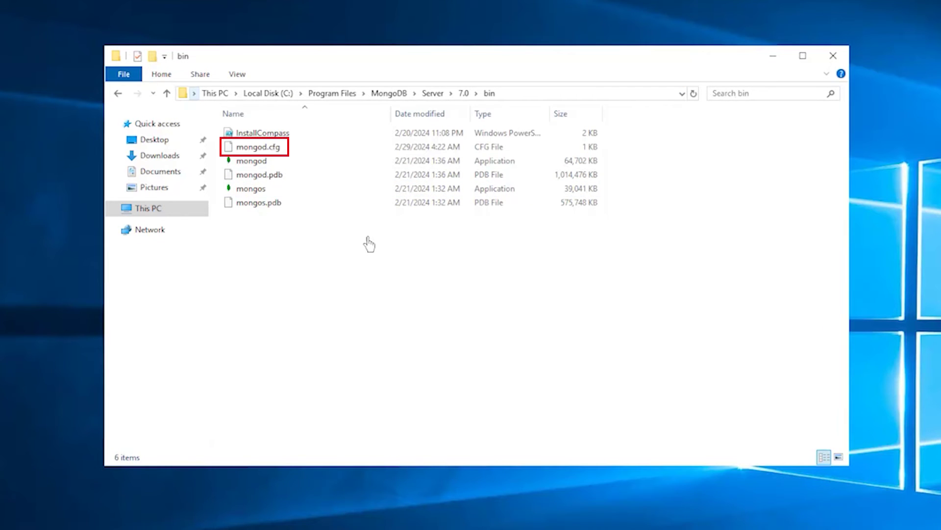
# - Open mongod.cfg in Notepad and change bindIp from 127.0.0.1 to 0.0.0.0
pyautogui.doubleClick(260, 147)
pyautogui.click(406, 167)
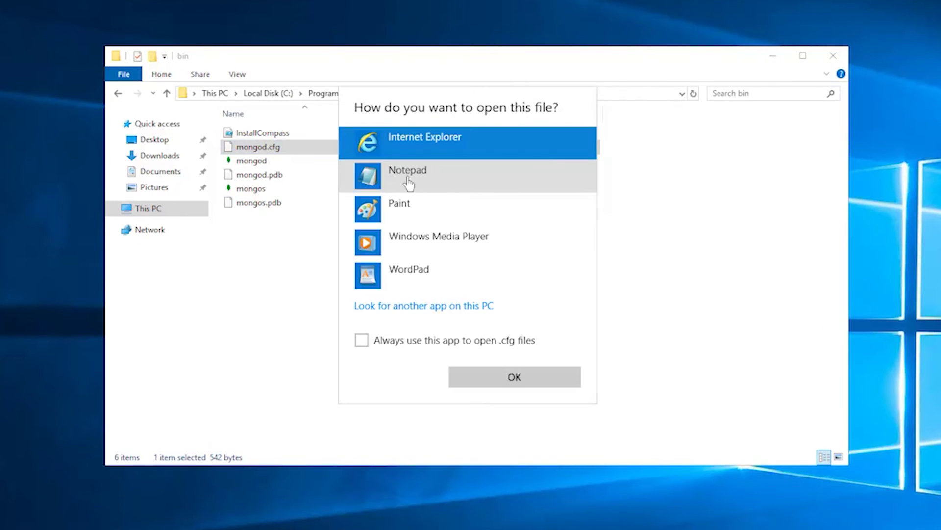
pyautogui.click(409, 183)
pyautogui.click(144, 261)
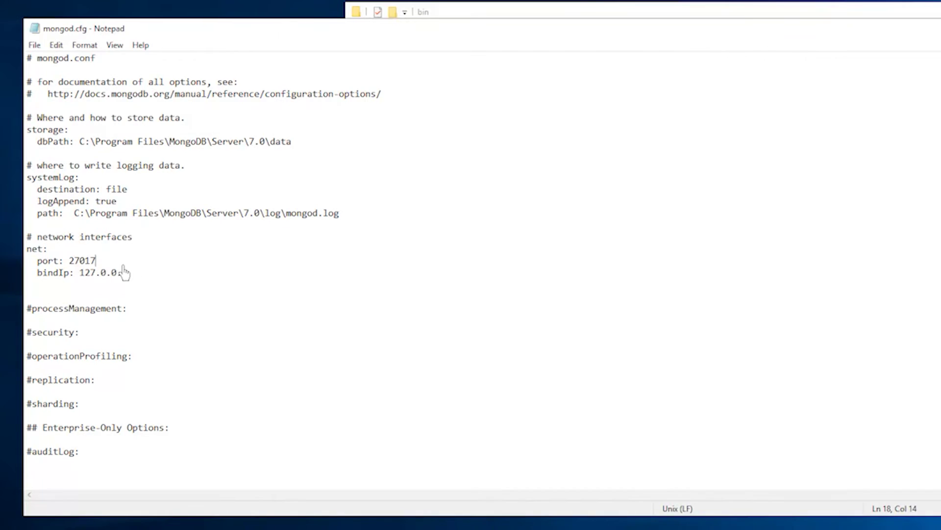
pyautogui.moveTo(149, 243); pyautogui.dragTo(37, 237)
pyautogui.moveTo(159, 280); pyautogui.dragTo(39, 273)
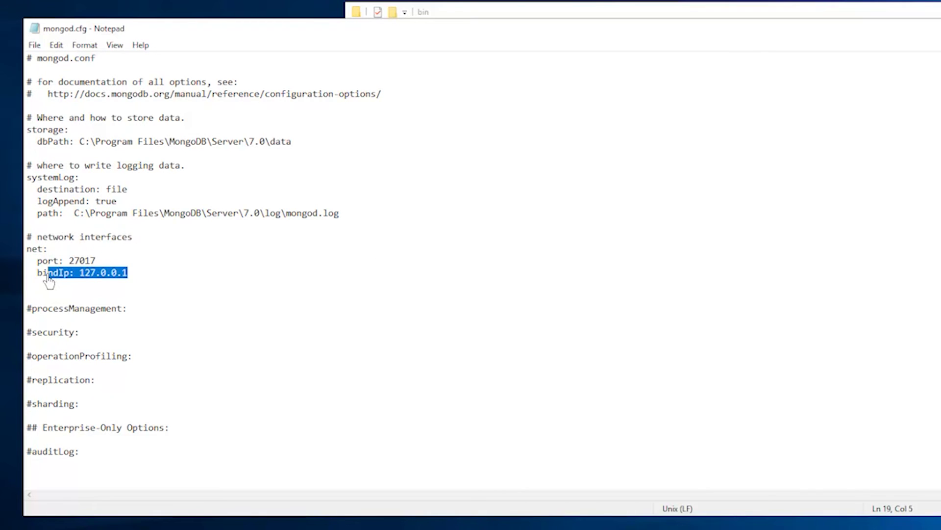
pyautogui.write('bindIp: 0.0.0.0 # Enter 0.0.0.0,:: to bind to all IPv4 and IPv6 addresses or, alternatively, use the net.bindIpAll setting.')
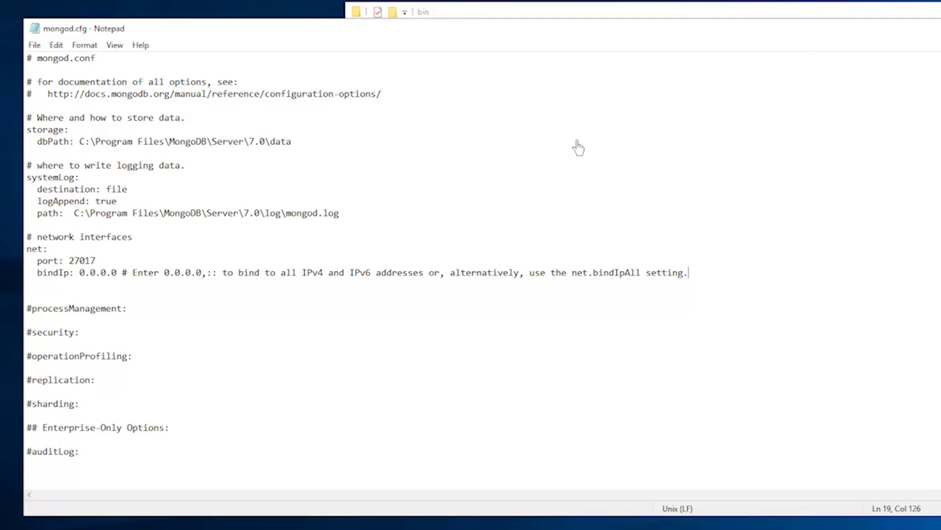
# - Add authorization: enabled under #security:, save the file, and minimize the bin folder
pyautogui.click(128, 331)
pyautogui.press('Return')
pyautogui.write('authorization: enabled')
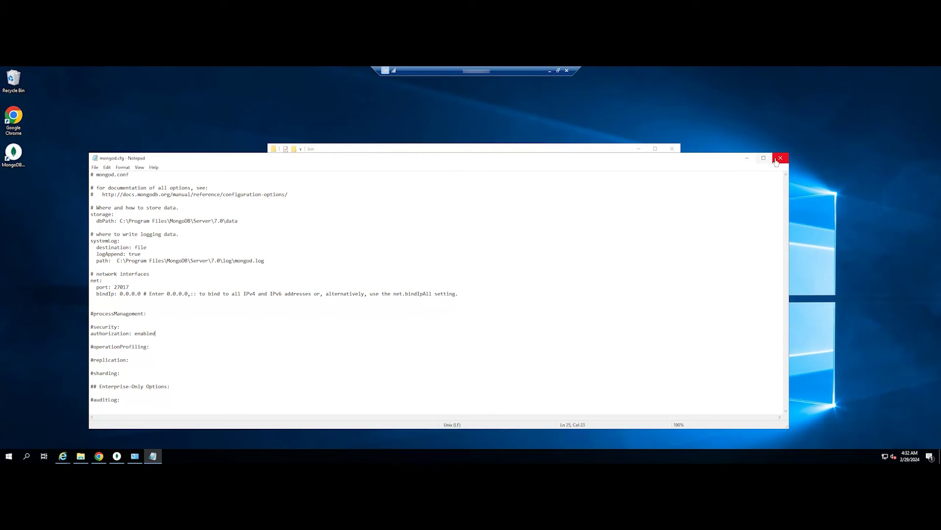
pyautogui.click(780, 158)
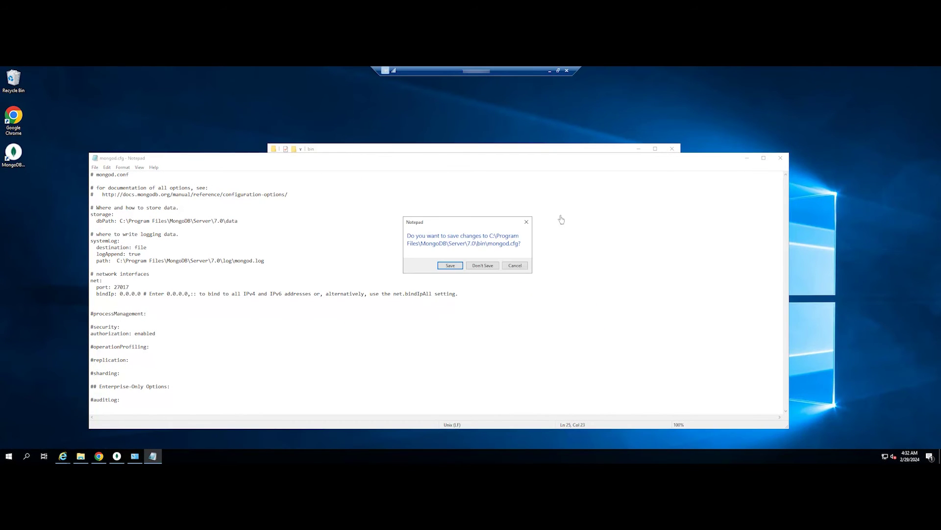
pyautogui.click(450, 265)
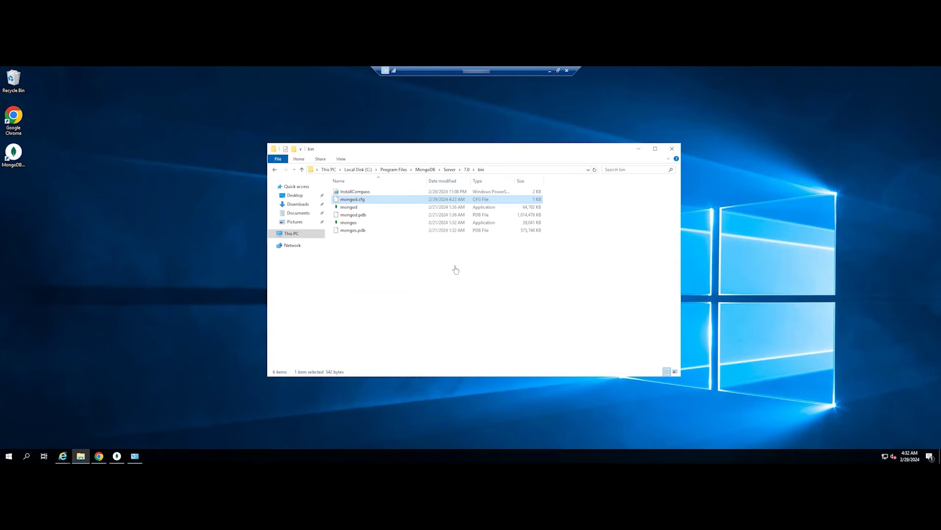
pyautogui.click(637, 150)
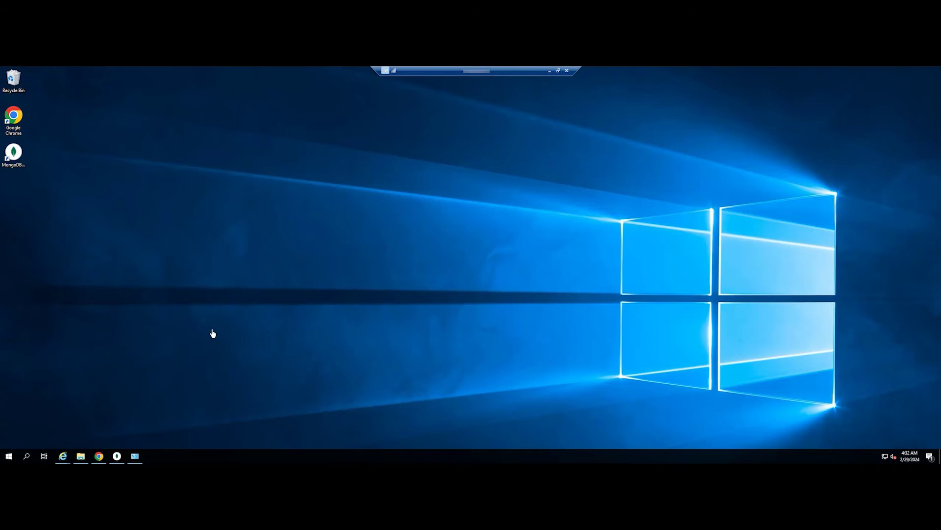
# - Restart the MongoDB Server service from Services, then minimize the Services window
pyautogui.click(26, 456)
pyautogui.write('services')
pyautogui.click(89, 254)
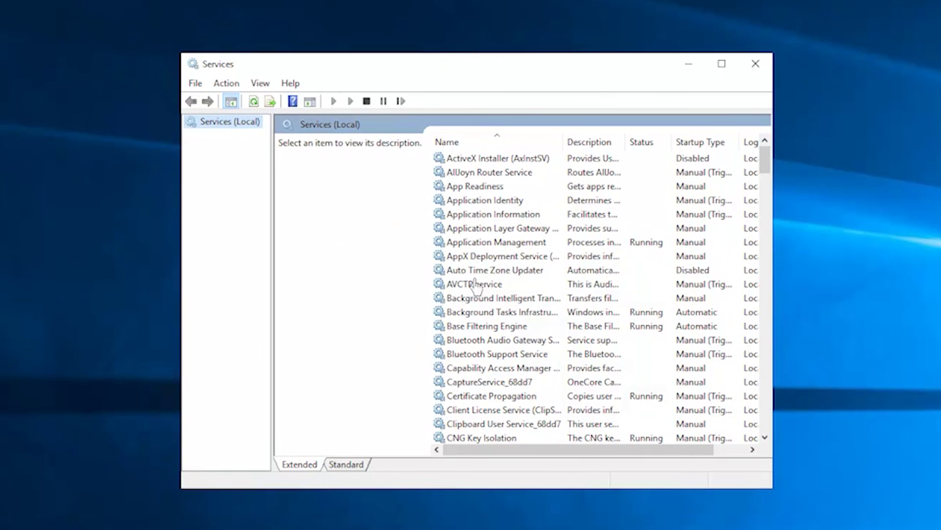
pyautogui.write('devq')
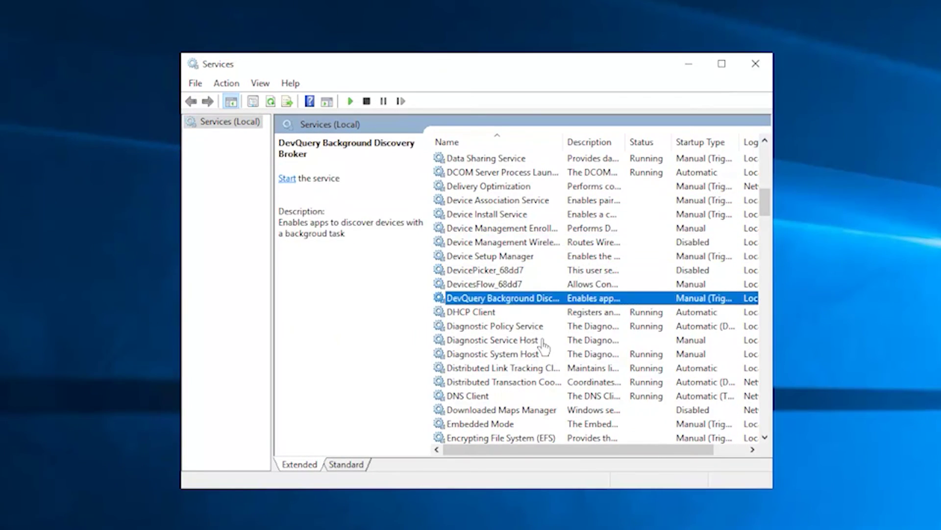
pyautogui.write('m')
pyautogui.press('Down')
pyautogui.press('Down')
pyautogui.press('Down')
pyautogui.press('Down')
pyautogui.press('Down')
pyautogui.click(524, 284)
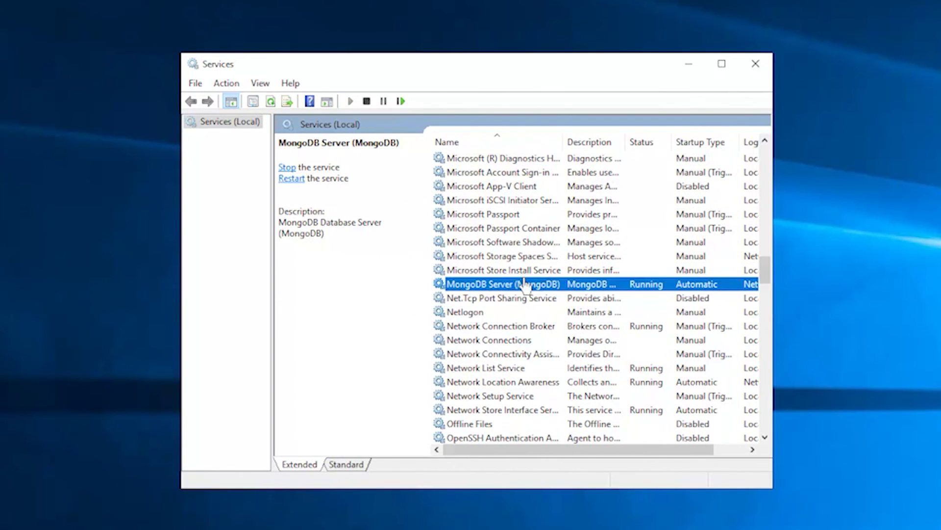
pyautogui.rightClick(524, 284)
pyautogui.click(552, 359)
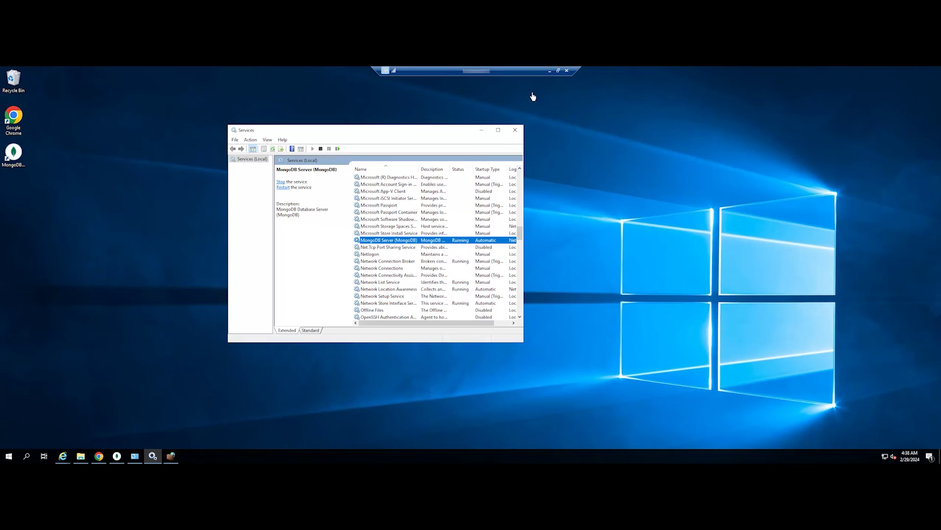
pyautogui.click(481, 130)
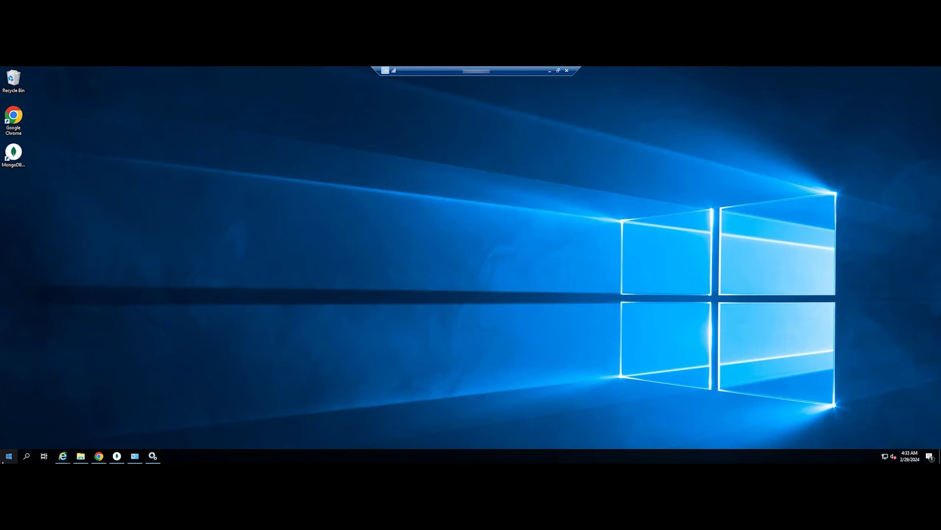
# - Go to System and Security > Windows Defender Firewall > Advanced settings > Inbound Rules
pyautogui.click(9, 456)
pyautogui.click(215, 289)
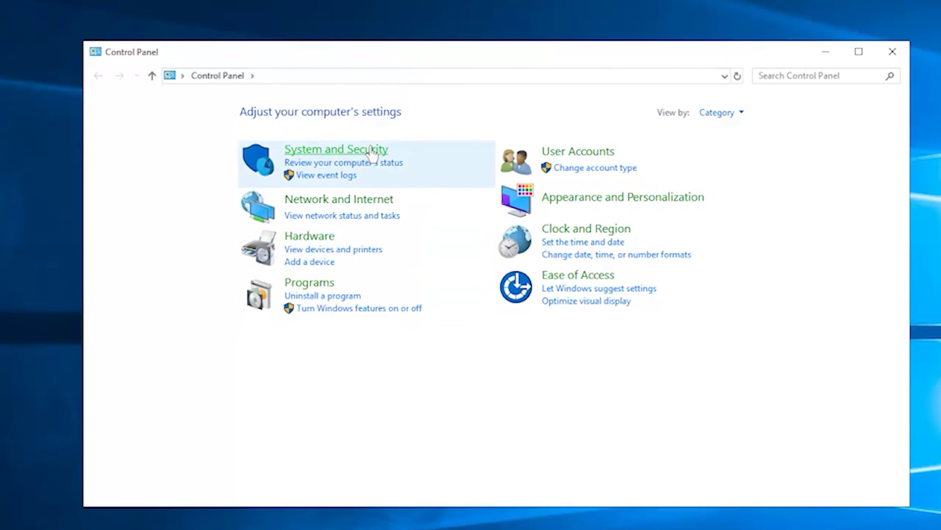
pyautogui.click(376, 150)
pyautogui.click(309, 158)
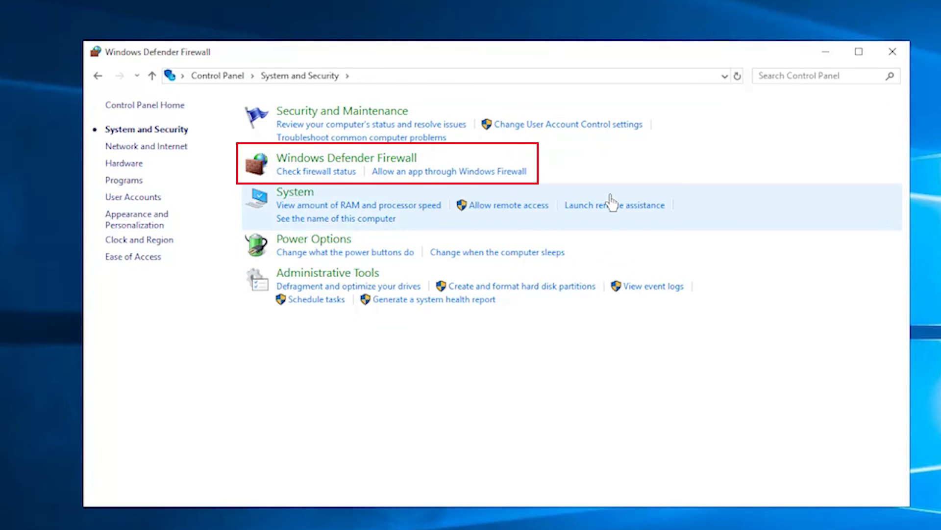
pyautogui.click(142, 235)
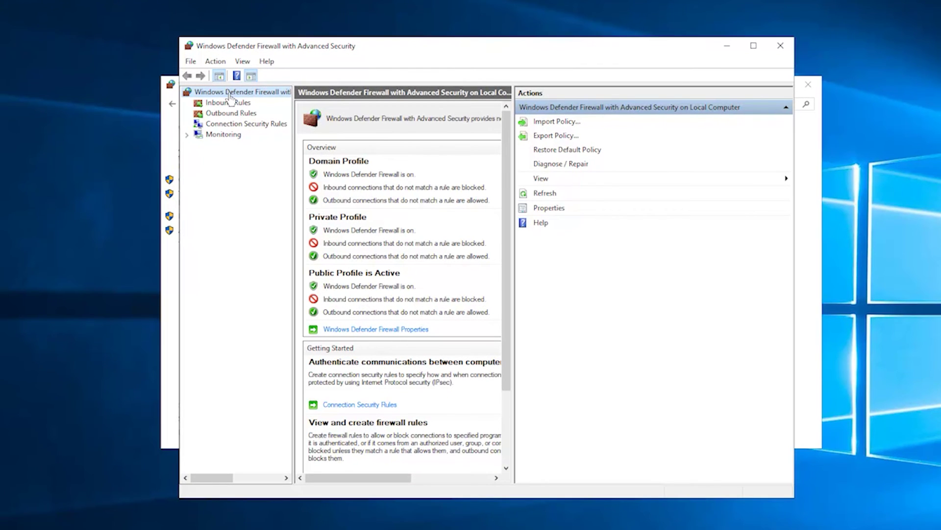
pyautogui.click(227, 103)
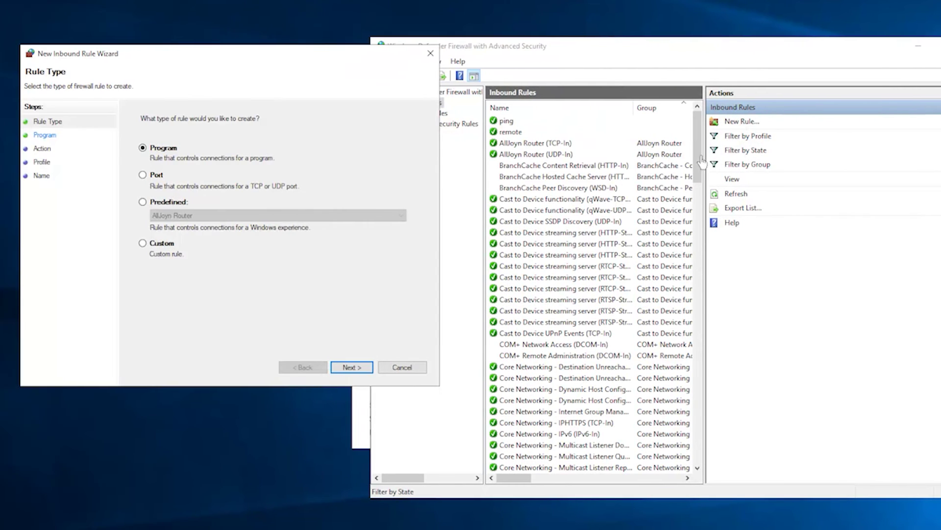
# - Create a port-based inbound rule allowing TCP 27017 connections, then close both firewall windows
pyautogui.click(144, 175)
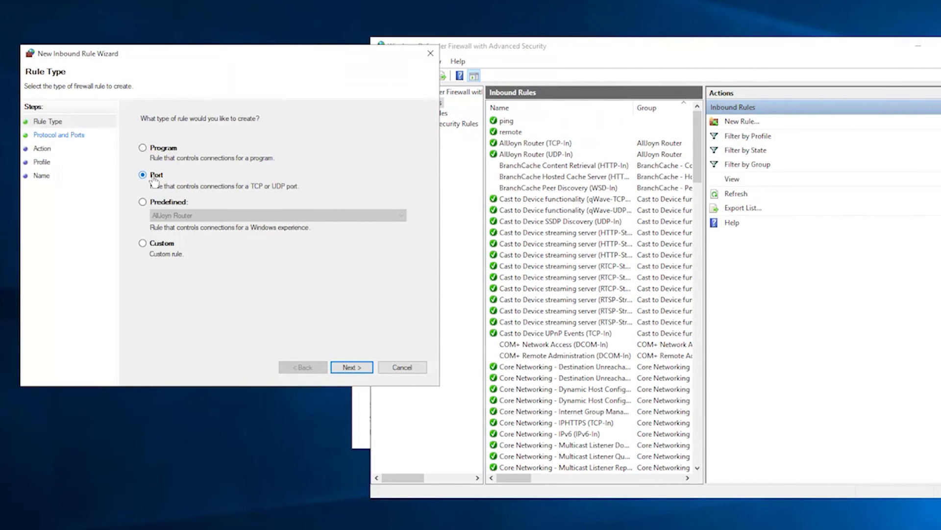
pyautogui.click(355, 367)
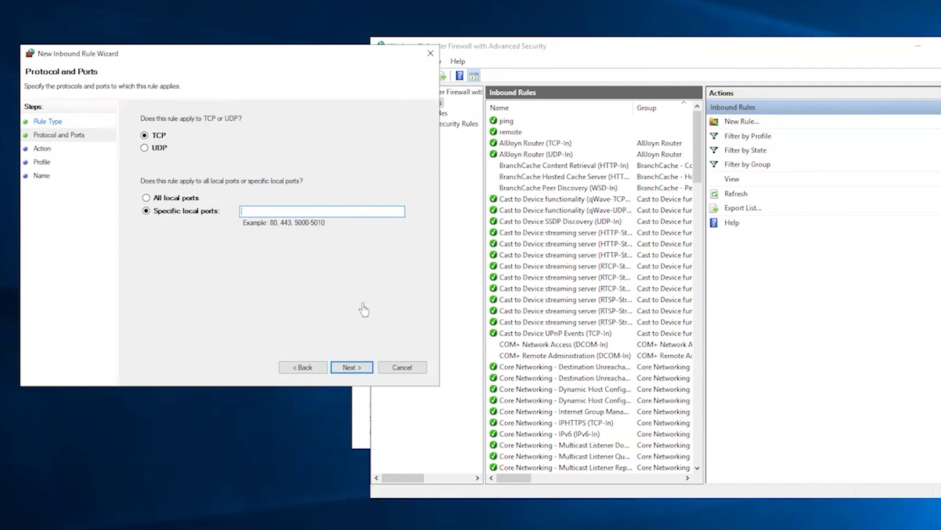
pyautogui.moveTo(298, 61); pyautogui.dragTo(638, 70)
pyautogui.write('27017')
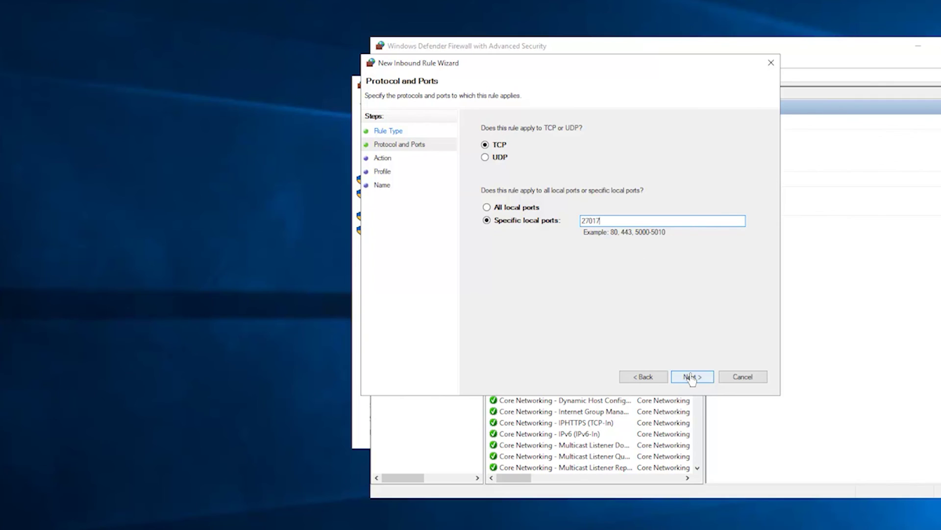
pyautogui.click(692, 377)
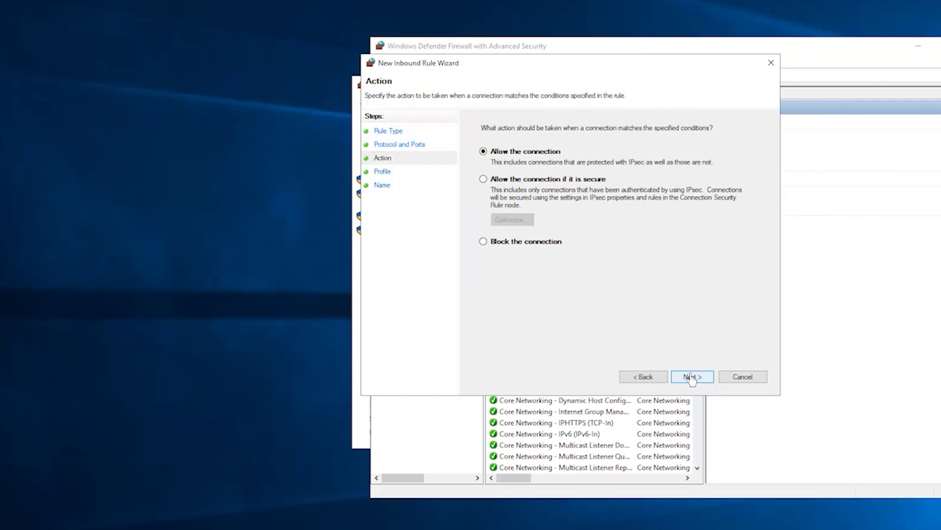
pyautogui.click(692, 378)
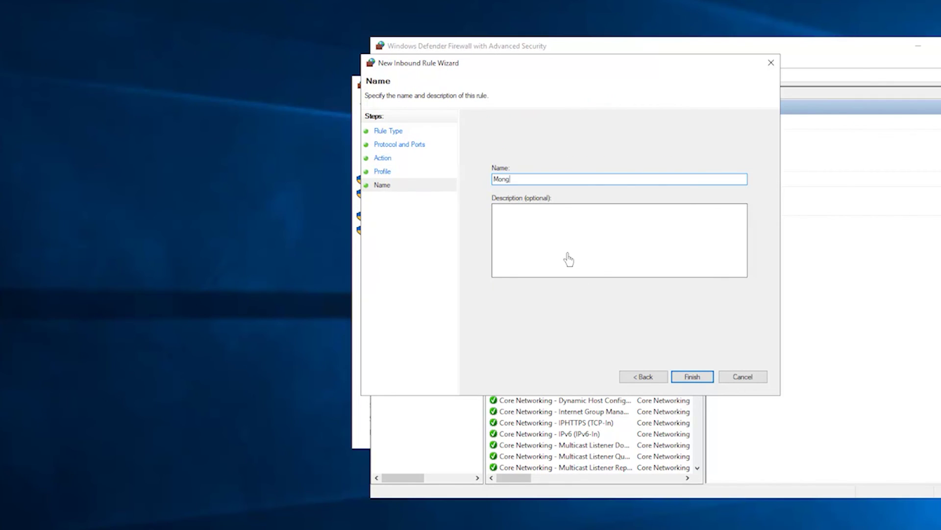
pyautogui.click(688, 376)
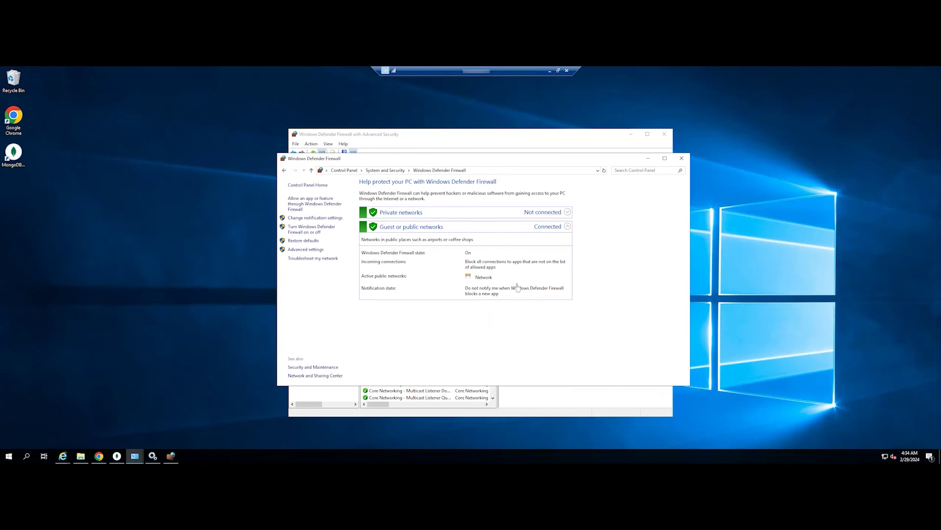
pyautogui.click(682, 159)
pyautogui.click(631, 134)
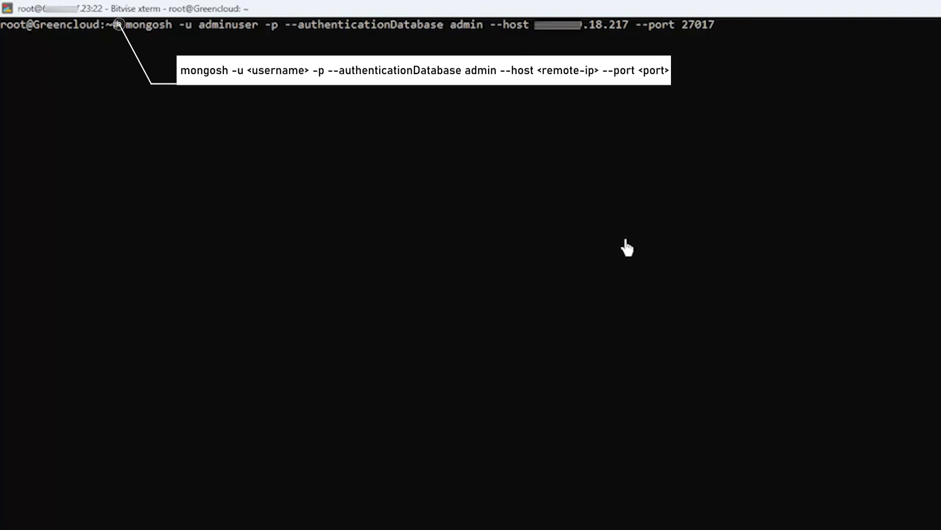
# - Run the authenticated remote mongosh command for port 27017 and enter the password
pyautogui.press('Return')
pyautogui.write('******')
pyautogui.press('Return')
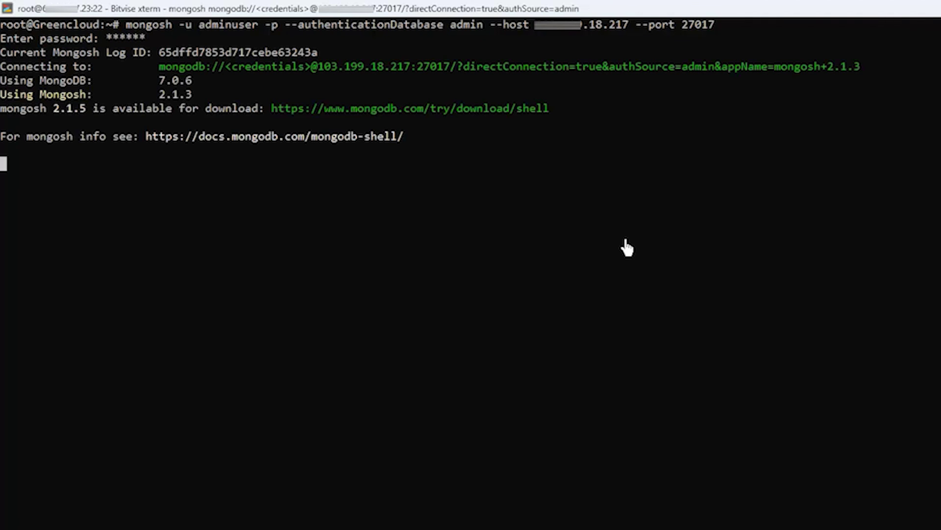